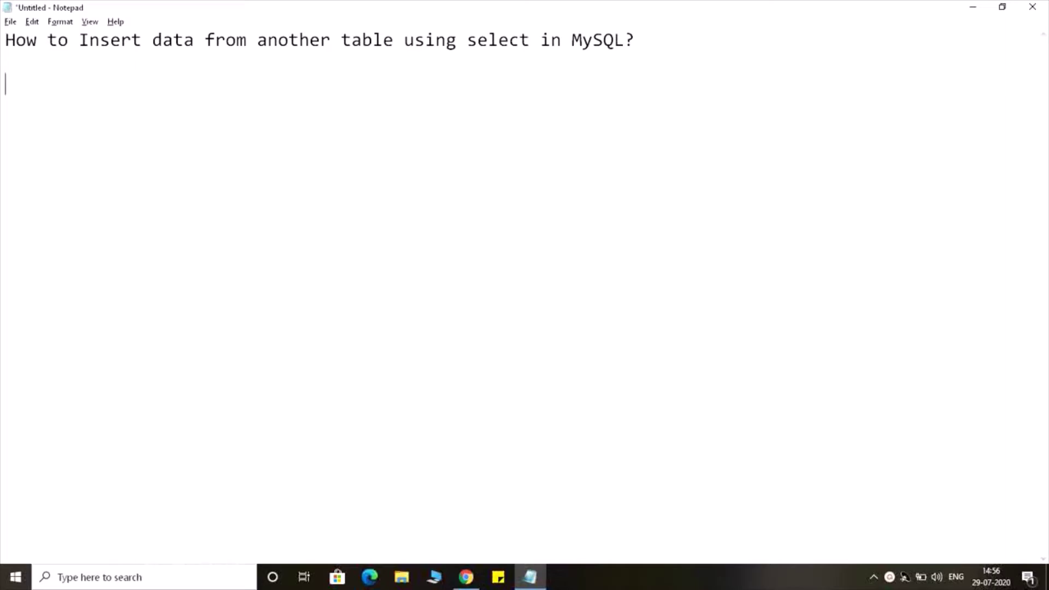
{"action": "type", "text": "in"}
{"action": "type", "text": "sert in"}
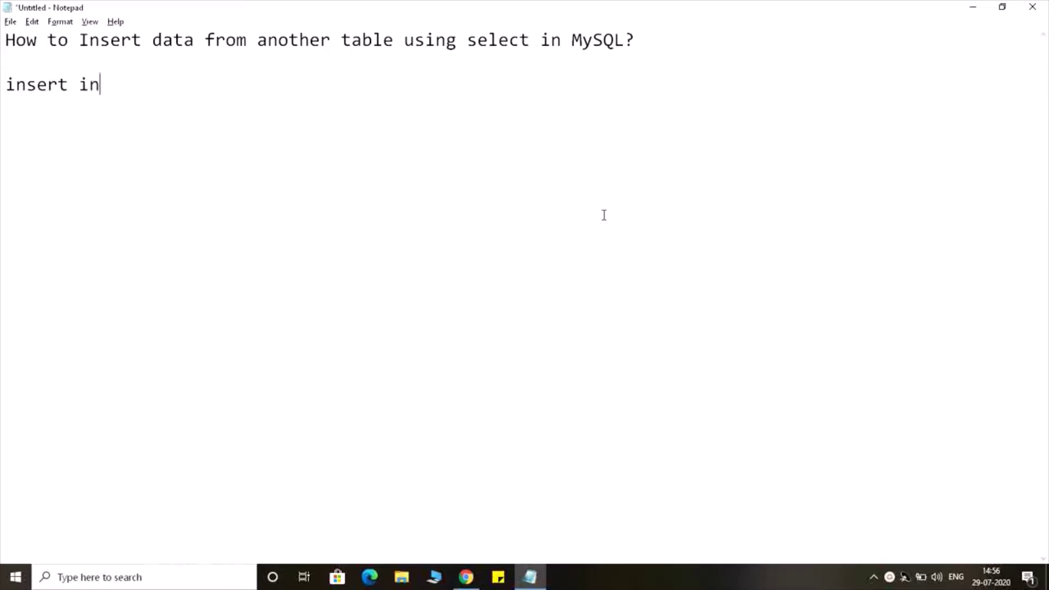
{"action": "type", "text": "to "}
{"action": "type", "text": "ta"}
{"action": "type", "text": "b"}
{"action": "type", "text": "el"}
Write 'insert into <table_name> select * from <sourcetable_name>' under the MySQL heading, fixing typos
{"action": "key", "text": "BackSpace"}
{"action": "key", "text": "BackSpace"}
{"action": "key", "text": "BackSpace"}
{"action": "key", "text": "BackSpace"}
{"action": "key", "text": "BackSpace"}
{"action": "type", "text": "<>"}
{"action": "key", "text": "Left"}
{"action": "type", "text": "table_name"}
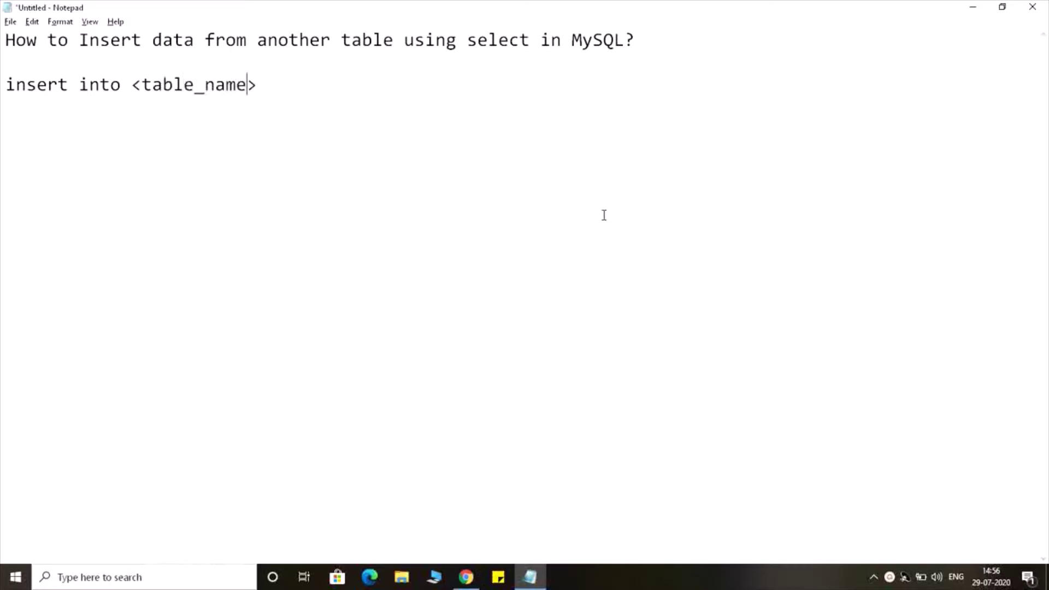
{"action": "key", "text": "Right"}
{"action": "type", "text": "select "}
{"action": "type", "text": "* from "}
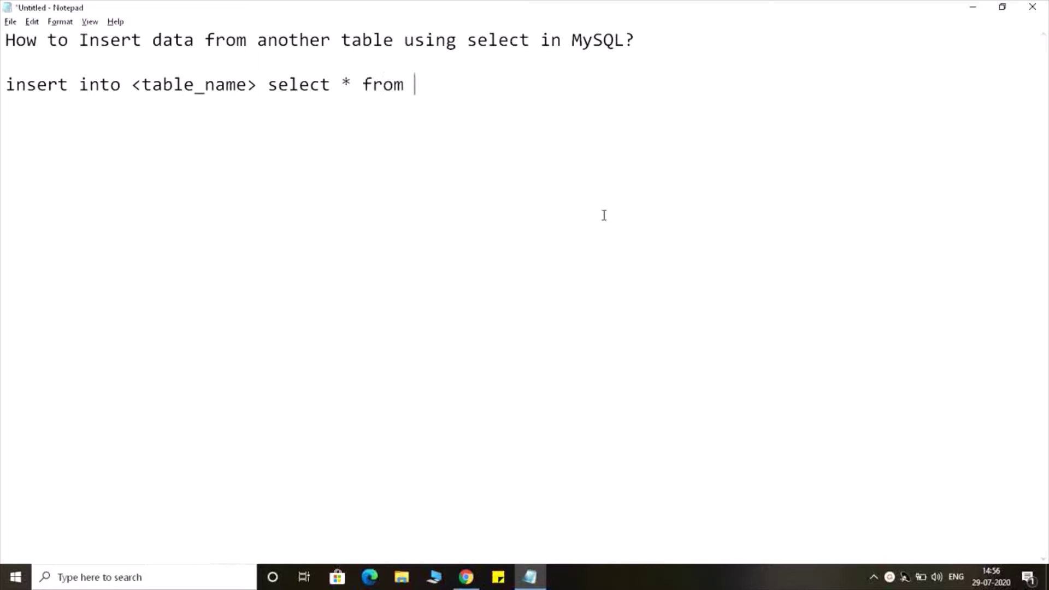
{"action": "type", "text": "<>"}
{"action": "key", "text": "Left"}
{"action": "type", "text": "s"}
{"action": "type", "text": "table"}
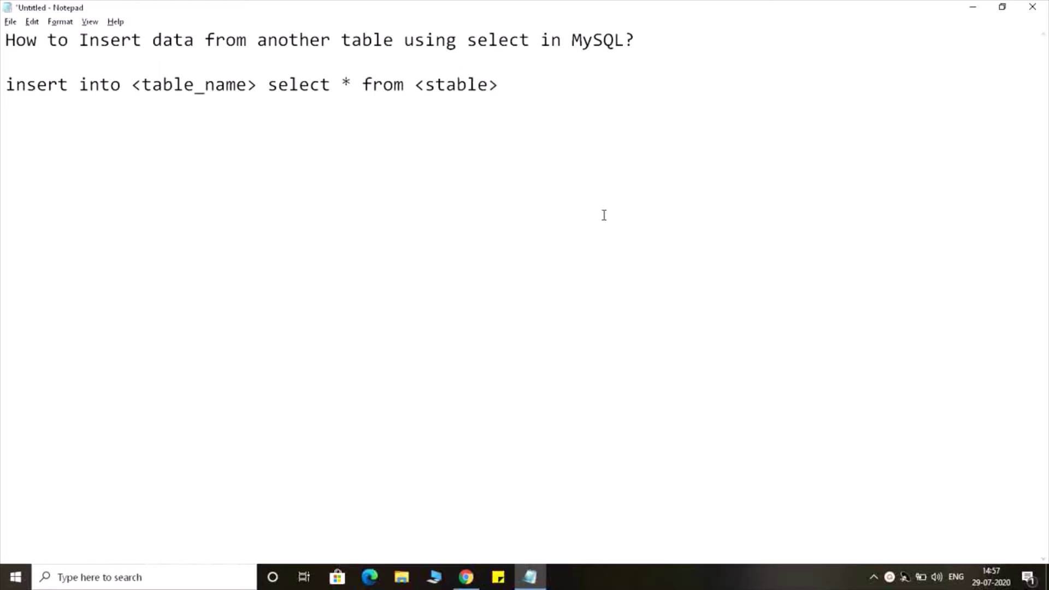
{"action": "type", "text": "_name"}
{"action": "key", "text": "Left"}
{"action": "key", "text": "Left"}
{"action": "key", "text": "Left"}
{"action": "key", "text": "Right"}
{"action": "type", "text": "ource"}
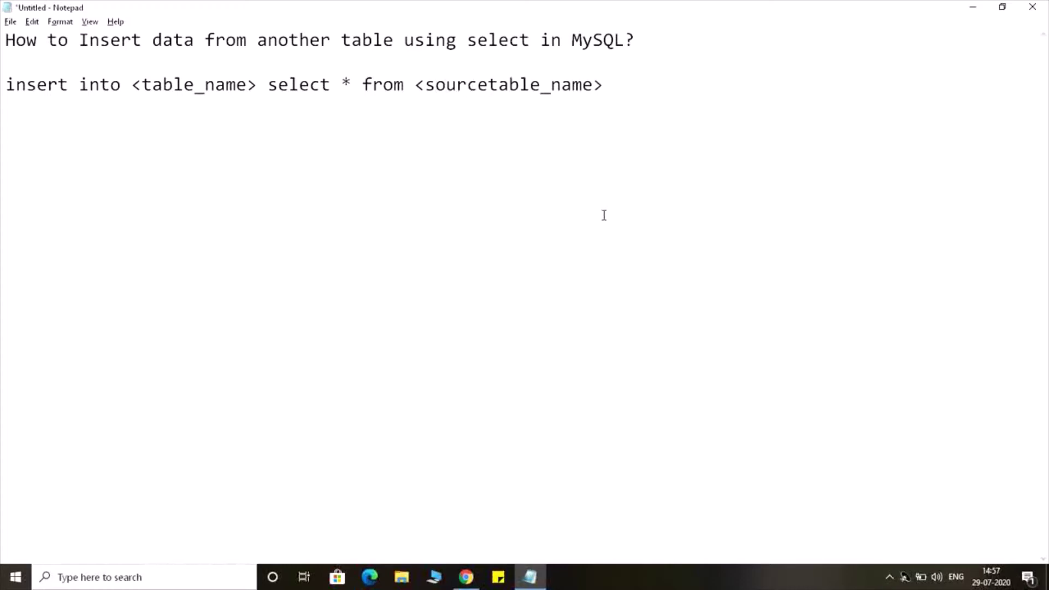
{"action": "key", "text": "Right"}
{"action": "key", "text": "Right"}
{"action": "key", "text": "Right"}
{"action": "key", "text": "Right"}
{"action": "key", "text": "Right"}
Highlight the asterisk in the template, then return the cursor to the line end
{"action": "key", "text": "Left"}
{"action": "key", "text": "Left"}
{"action": "key", "text": "Left"}
{"action": "key", "text": "Left"}
{"action": "key", "text": "Left"}
{"action": "key", "text": "Left"}
{"action": "key", "text": "Left"}
{"action": "key", "text": "Left"}
{"action": "key", "text": "Left"}
{"action": "key", "text": "Left"}
{"action": "key", "text": "Left"}
{"action": "key", "text": "shift+Right"}
{"action": "key", "text": "Right"}
{"action": "key", "text": "Right"}
{"action": "key", "text": "Right"}
{"action": "key", "text": "Right"}
{"action": "key", "text": "Right"}
{"action": "key", "text": "Right"}
{"action": "key", "text": "Right"}
{"action": "key", "text": "Right"}
Bring up phpMyAdmin enlarged, confirm sup2 is empty, and browse the nine-row employee table
{"action": "key", "text": "alt+Tab"}
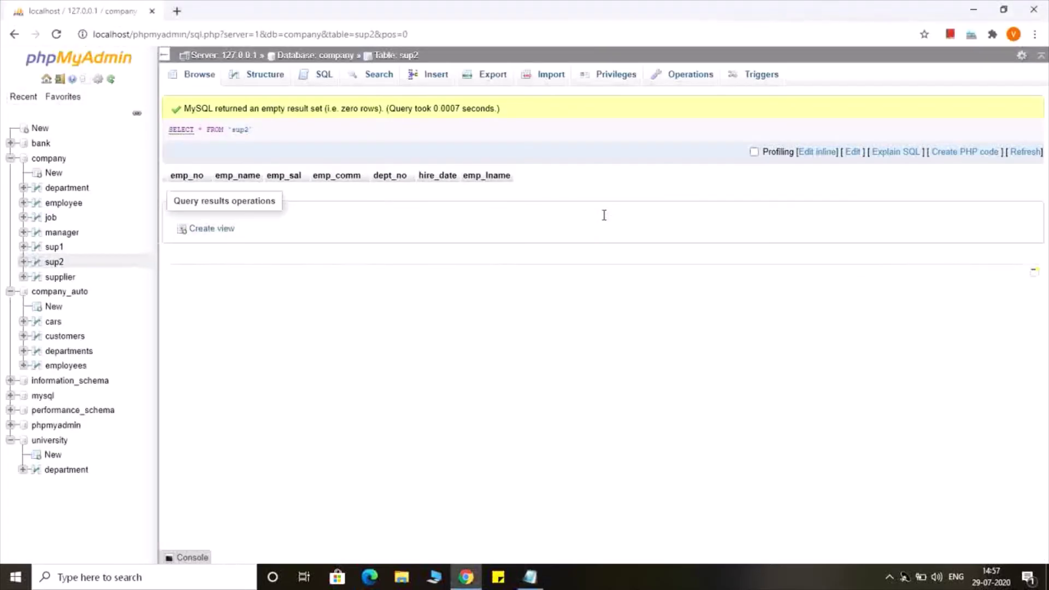
{"action": "key", "text": "ctrl+plus"}
{"action": "key", "text": "ctrl+plus"}
{"action": "key", "text": "ctrl+plus"}
{"action": "key", "text": "ctrl+plus"}
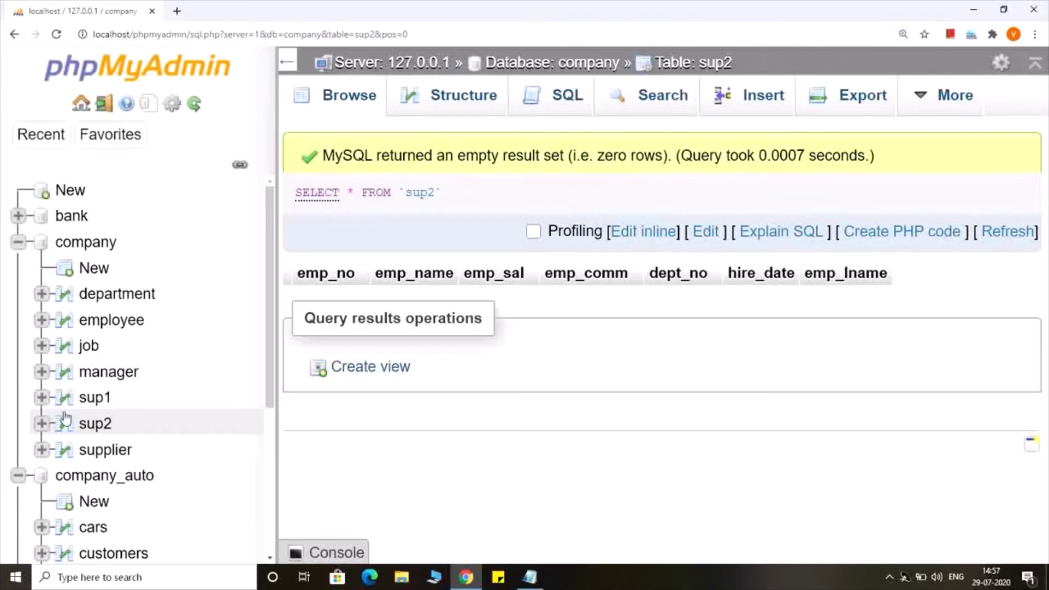
{"action": "left_click", "coordinate": [96, 423]}
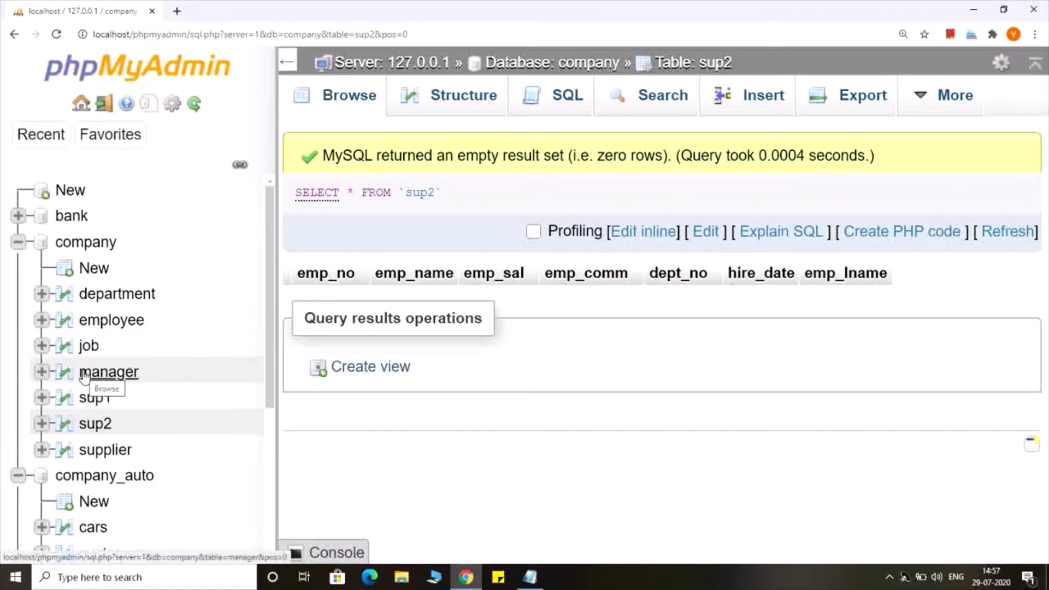
{"action": "left_click", "coordinate": [112, 321]}
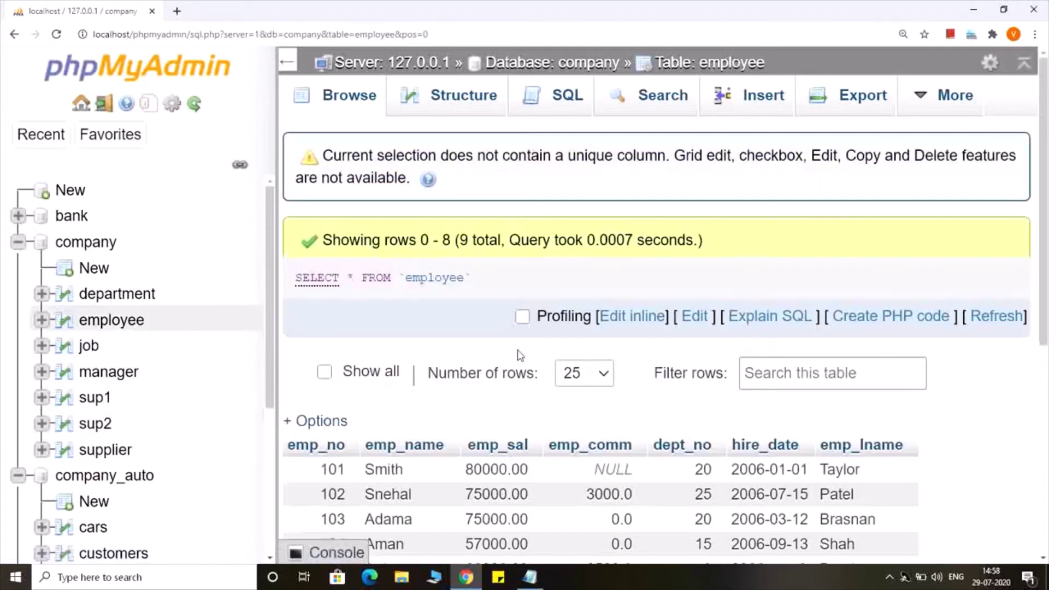
{"action": "scroll", "coordinate": [551, 383], "scroll_direction": "down", "scroll_amount": 2}
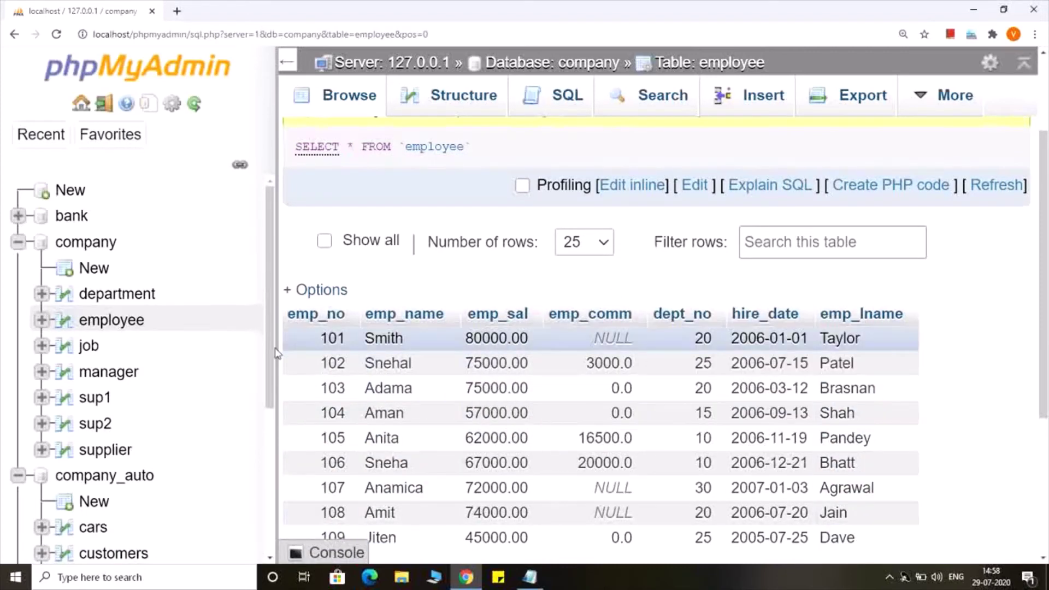
Open sup2 and clear its displayed query for inline editing
{"action": "left_click", "coordinate": [96, 425]}
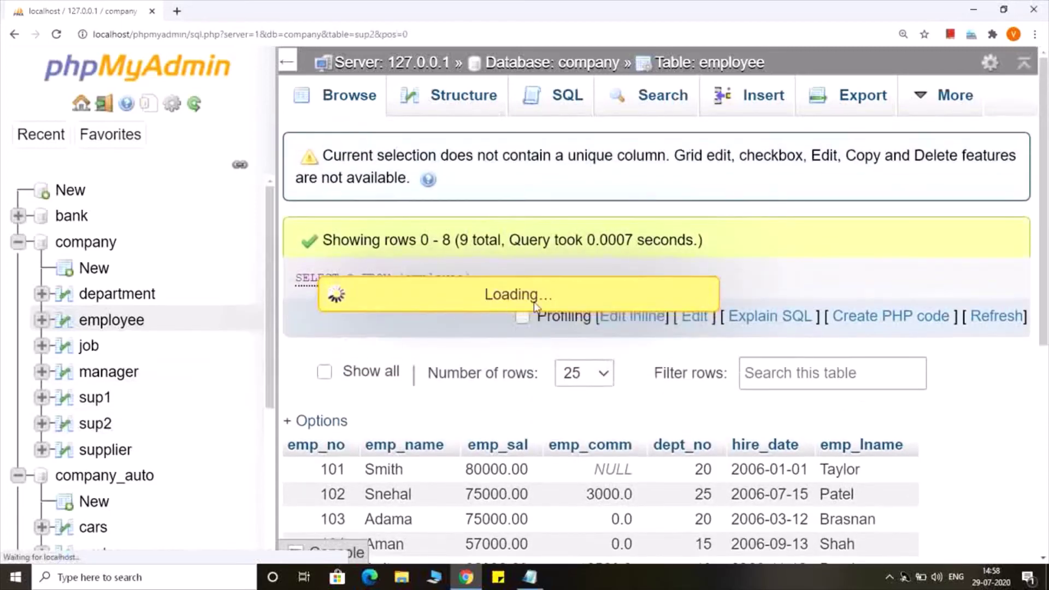
{"action": "left_click", "coordinate": [641, 233]}
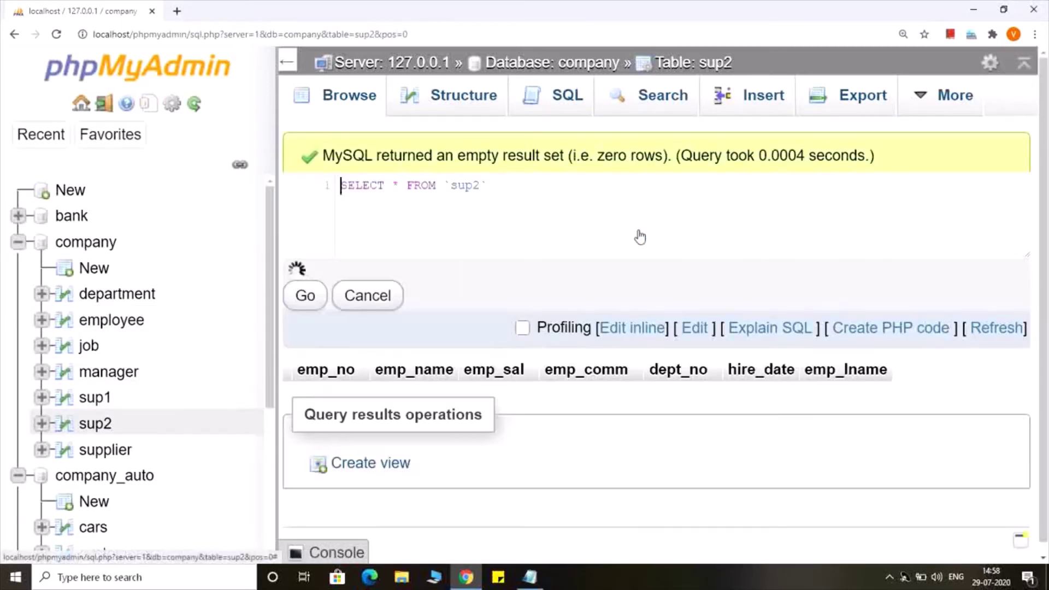
{"action": "key", "text": "ctrl+a"}
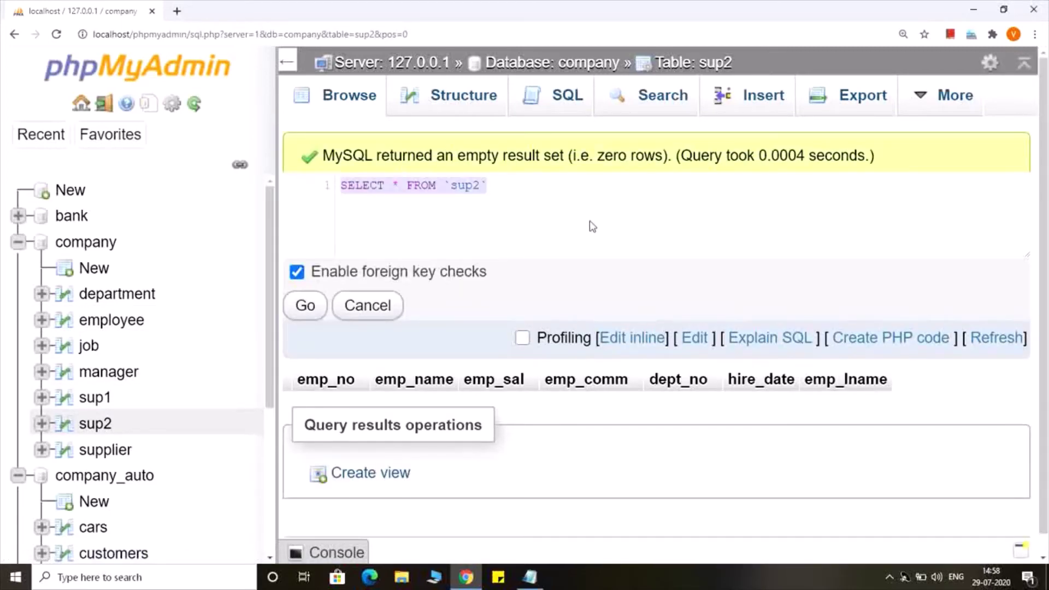
{"action": "key", "text": "BackSpace"}
{"action": "type", "text": "inse"}
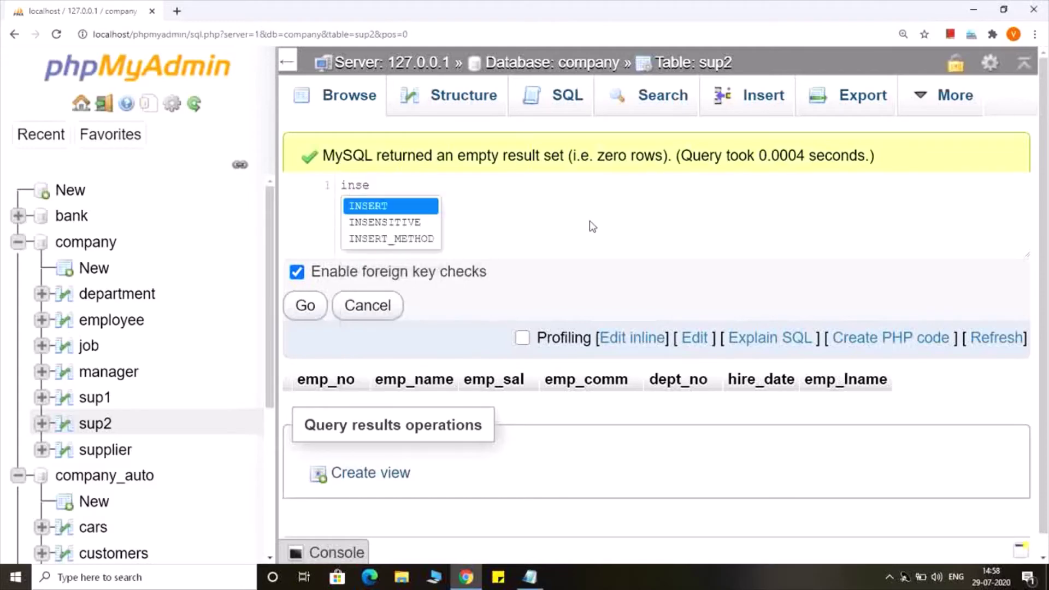
Enter 'insert into sup2 SELECT * from employee' using autocomplete and run it
{"action": "key", "text": "Escape"}
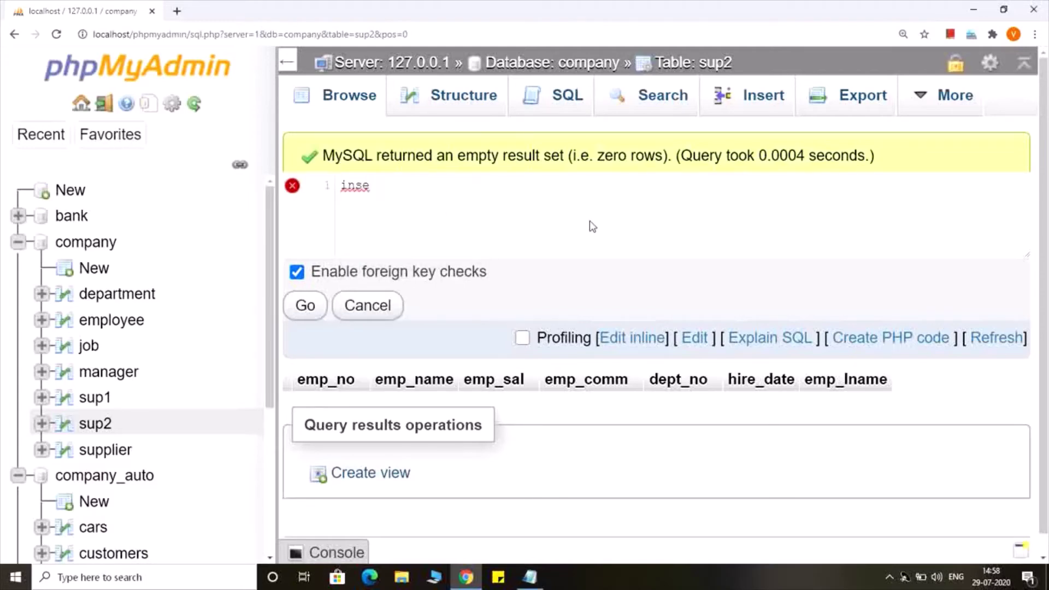
{"action": "type", "text": "rt into "}
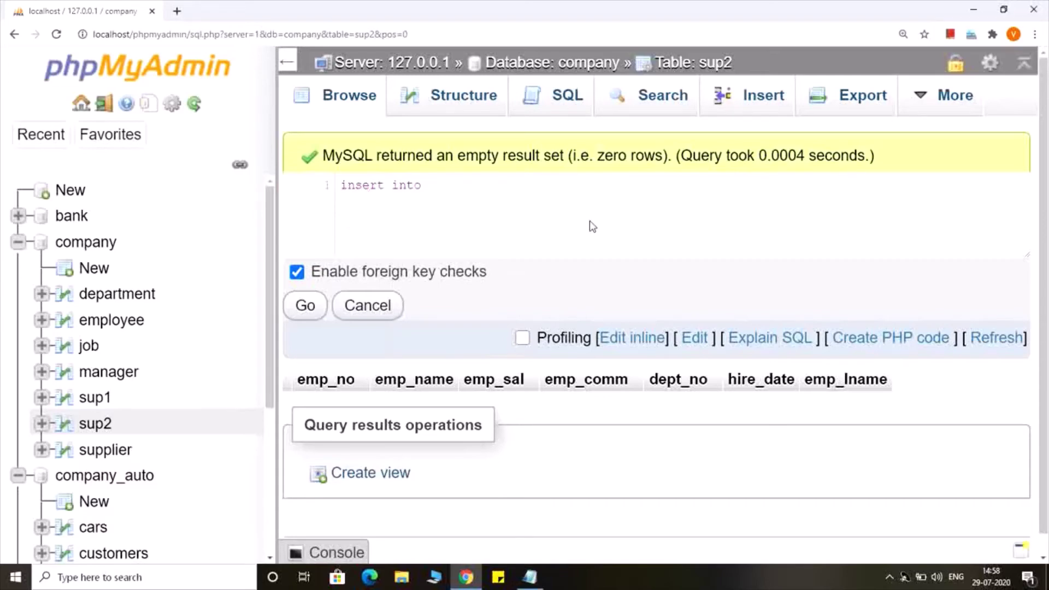
{"action": "type", "text": "s"}
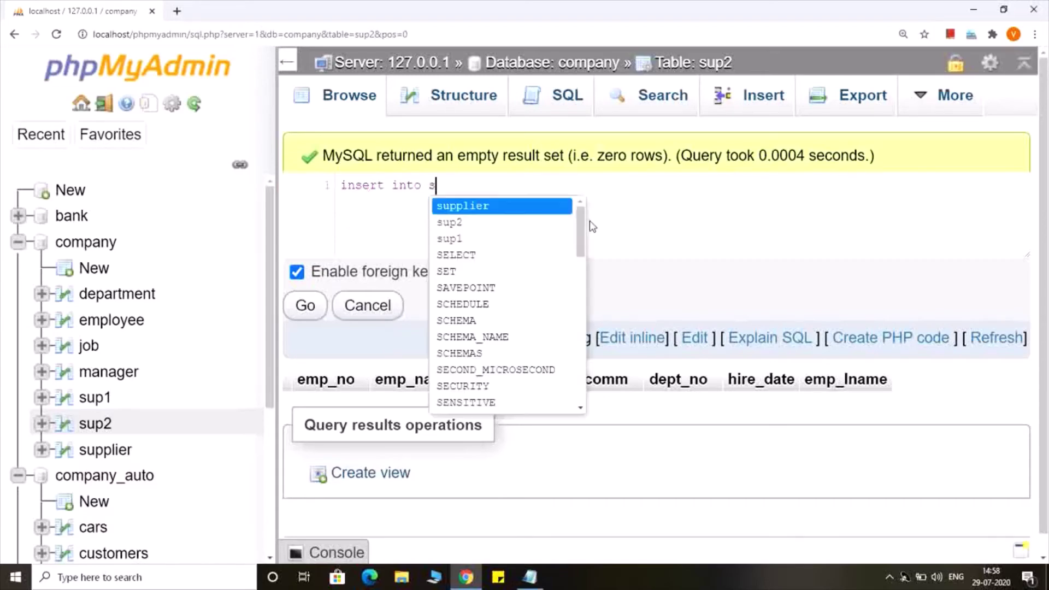
{"action": "type", "text": "up2 "}
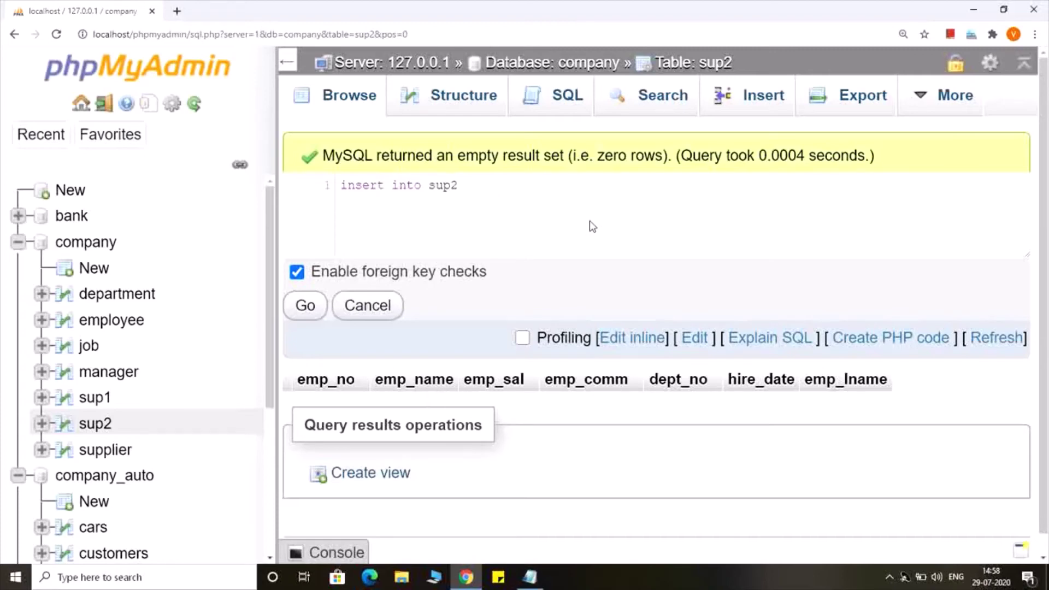
{"action": "type", "text": "sele"}
{"action": "key", "text": "Return"}
{"action": "type", "text": "* "}
{"action": "type", "text": "from em"}
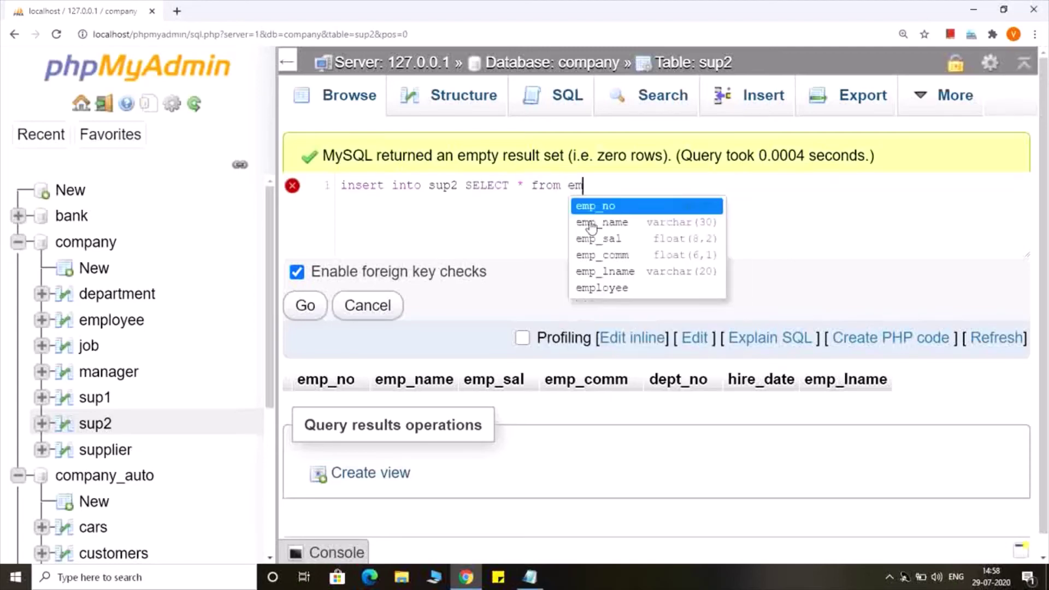
{"action": "type", "text": "p"}
{"action": "key", "text": "Down"}
{"action": "key", "text": "Down"}
{"action": "key", "text": "Down"}
{"action": "key", "text": "Down"}
{"action": "key", "text": "Down"}
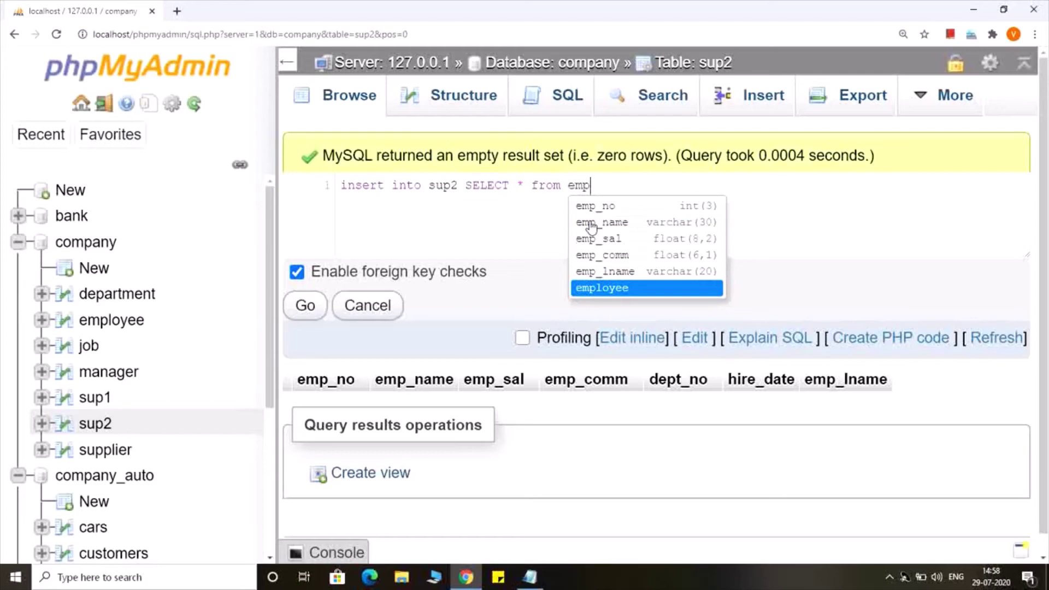
{"action": "key", "text": "Return"}
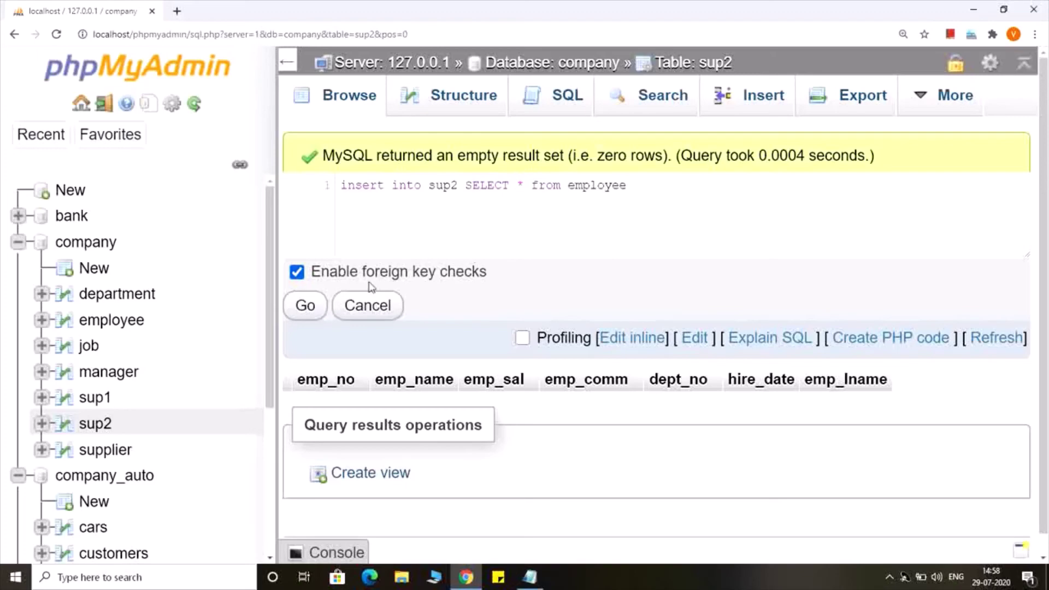
{"action": "left_click", "coordinate": [303, 308]}
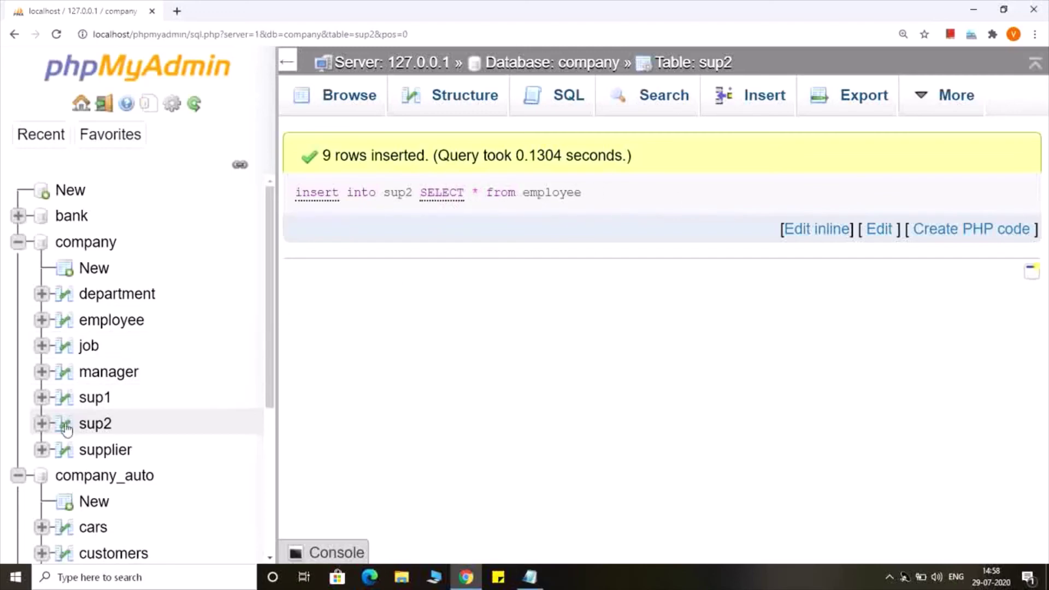
Open sup2 to view the nine copied rows, 101 Smith through 109 Jiten
{"action": "left_click", "coordinate": [97, 428]}
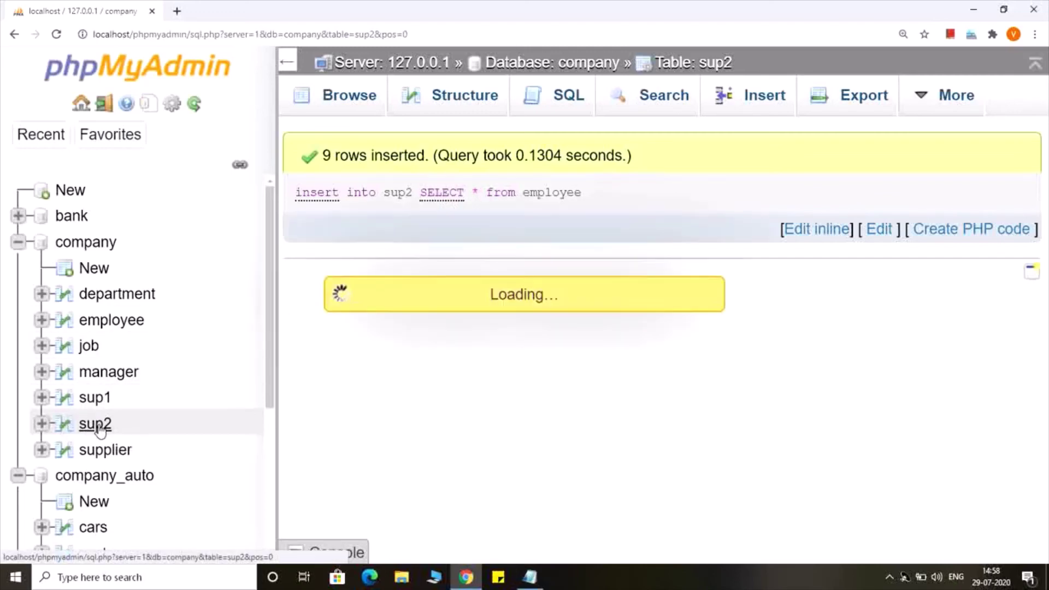
{"action": "scroll", "coordinate": [632, 261], "scroll_direction": "down", "scroll_amount": 1}
{"action": "scroll", "coordinate": [633, 260], "scroll_direction": "down", "scroll_amount": 2}
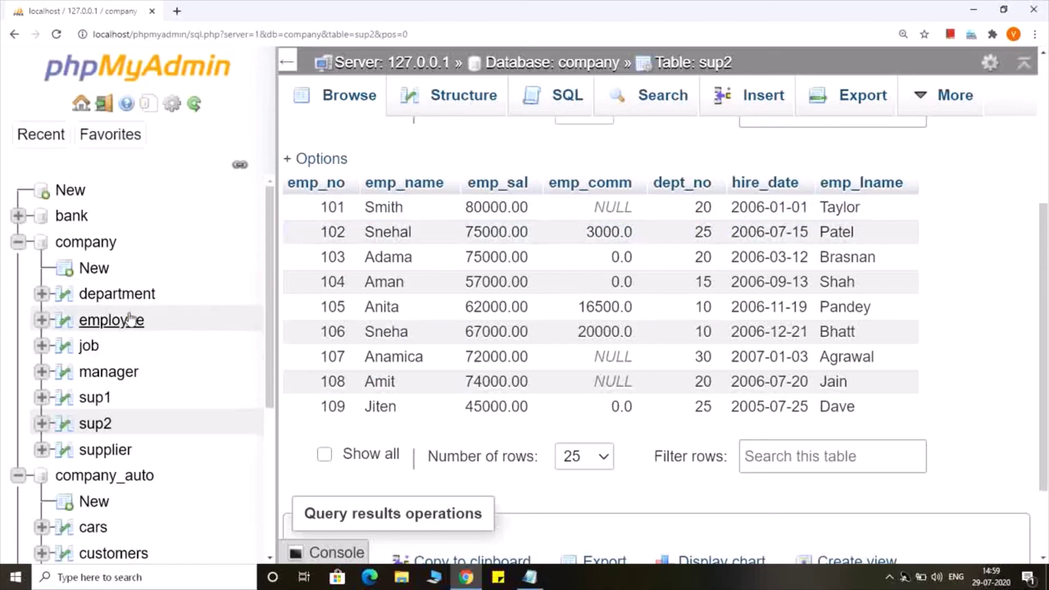
Reopen the employee table to compare its nine rows against sup2
{"action": "left_click", "coordinate": [112, 320]}
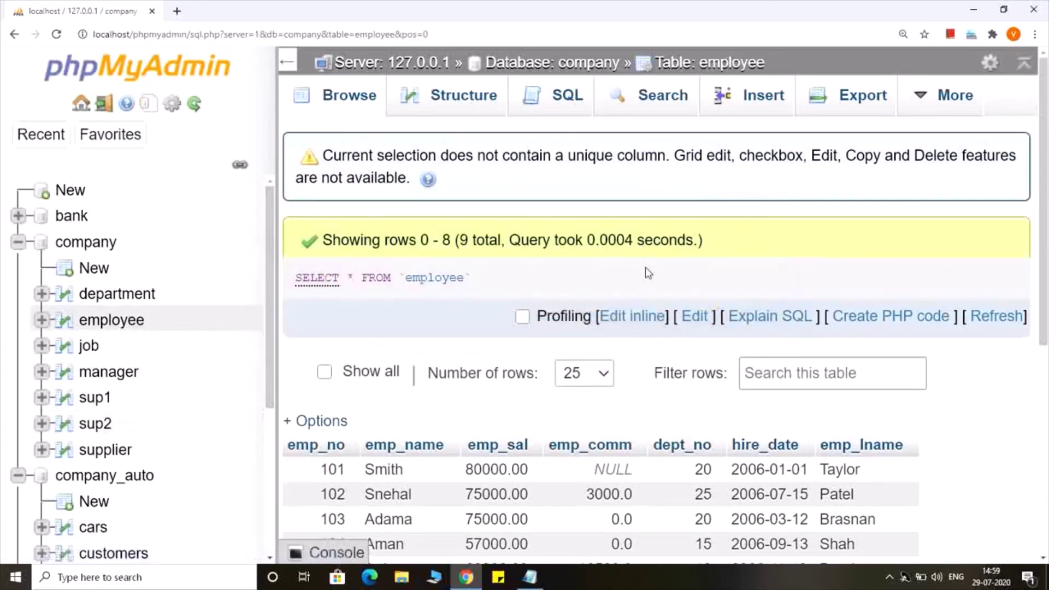
{"action": "scroll", "coordinate": [646, 272], "scroll_direction": "down", "scroll_amount": 2}
{"action": "scroll", "coordinate": [646, 273], "scroll_direction": "down", "scroll_amount": 2}
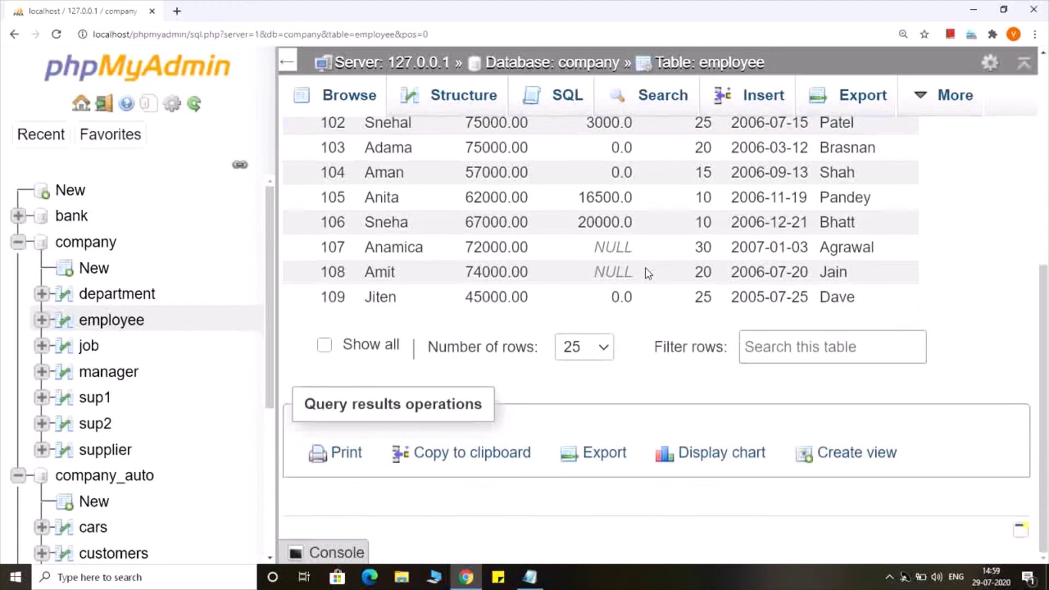
{"action": "scroll", "coordinate": [645, 272], "scroll_direction": "up", "scroll_amount": 4}
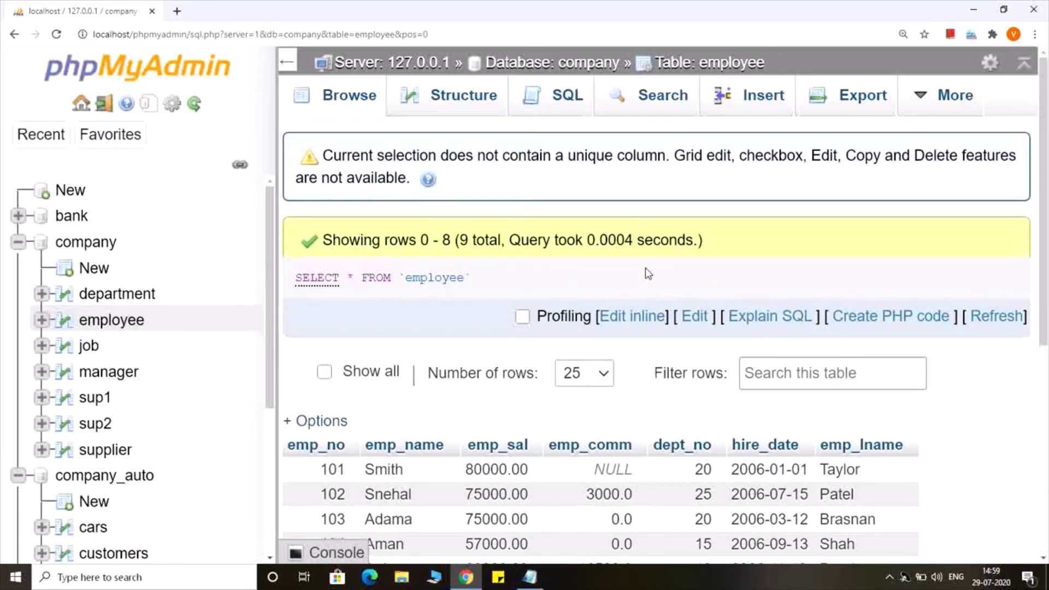